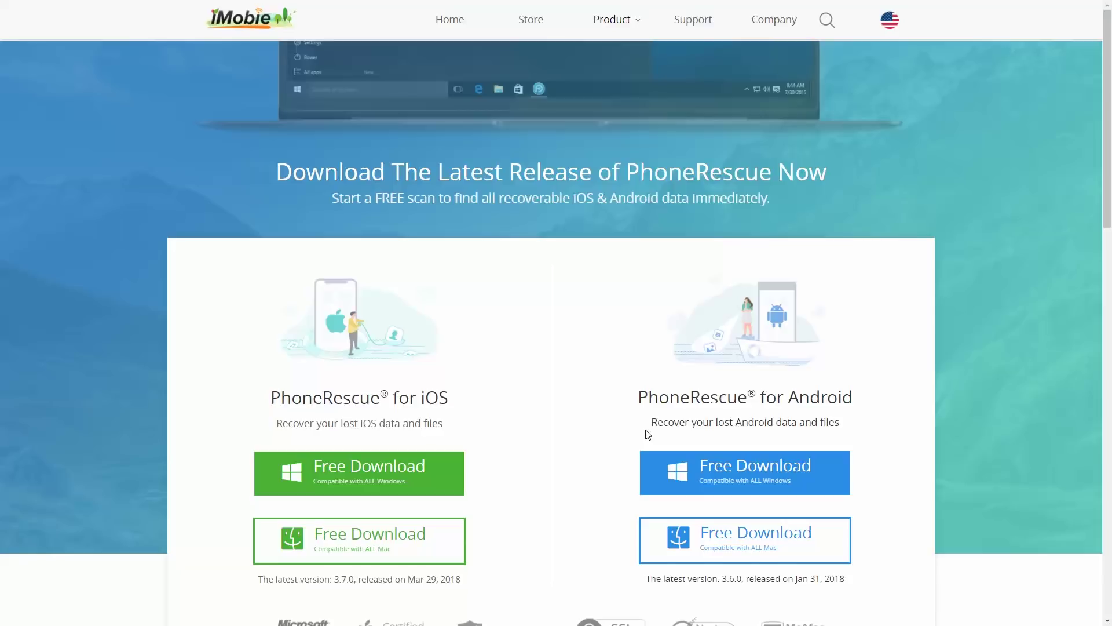
Switch to the PhoneRescue for Android window using Super+D, Alt+Space and Alt+Tab
{"action": "key", "text": "super+d"}
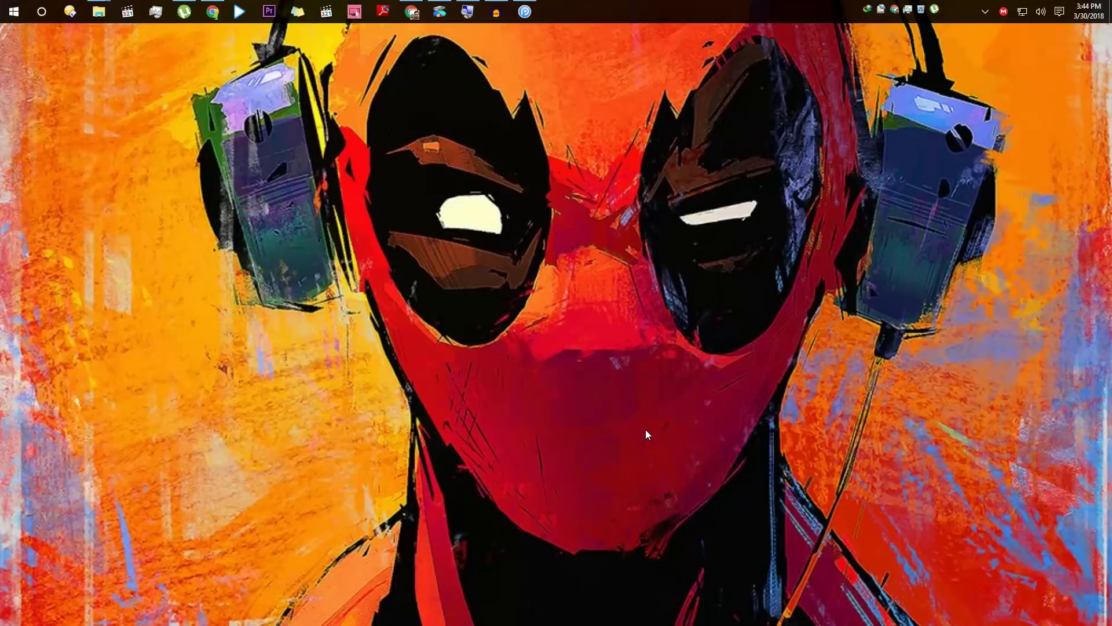
{"action": "key", "text": "alt+space"}
{"action": "key", "text": "alt+Tab"}
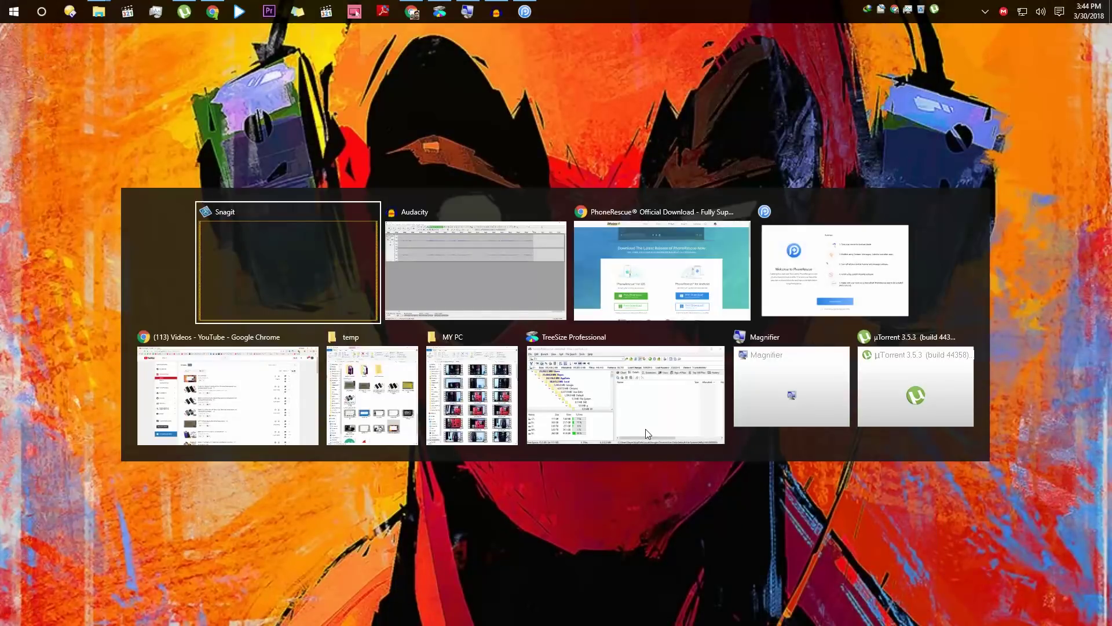
{"action": "key", "text": "Tab"}
{"action": "key", "text": "Tab"}
{"action": "key", "text": "Tab"}
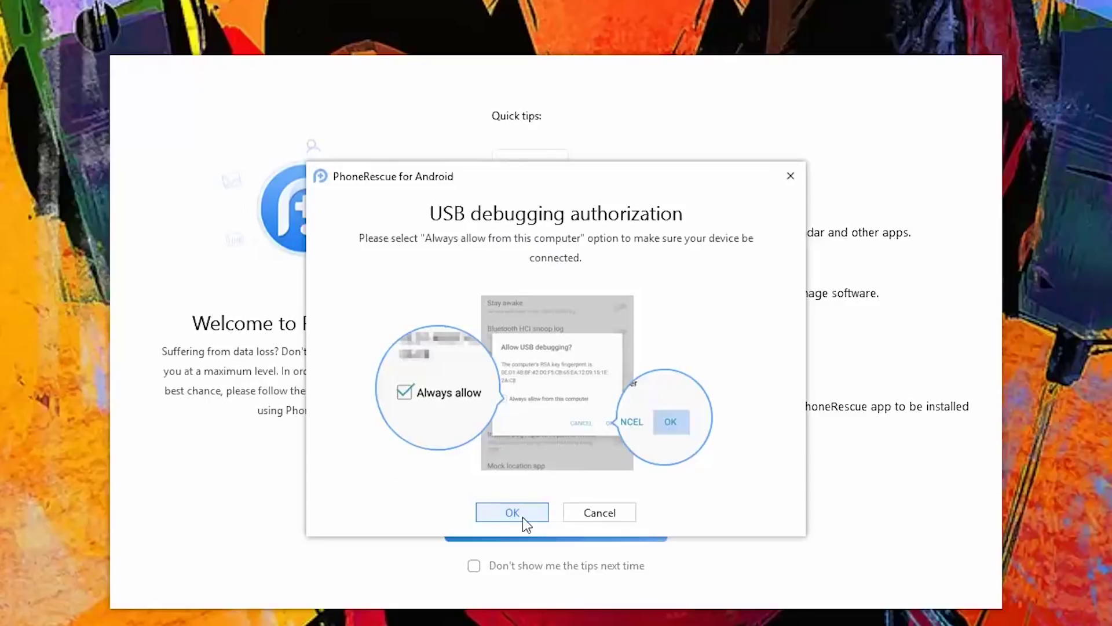
Confirm the USB debugging notice with OK and choose Getting Started
{"action": "left_click", "coordinate": [522, 517]}
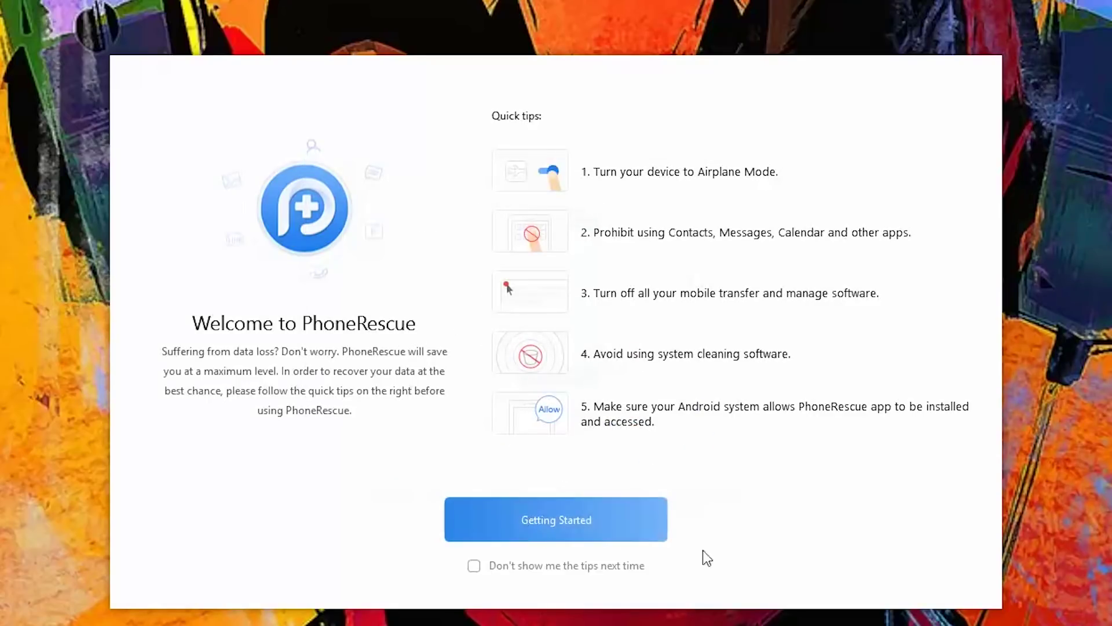
{"action": "left_click", "coordinate": [582, 521]}
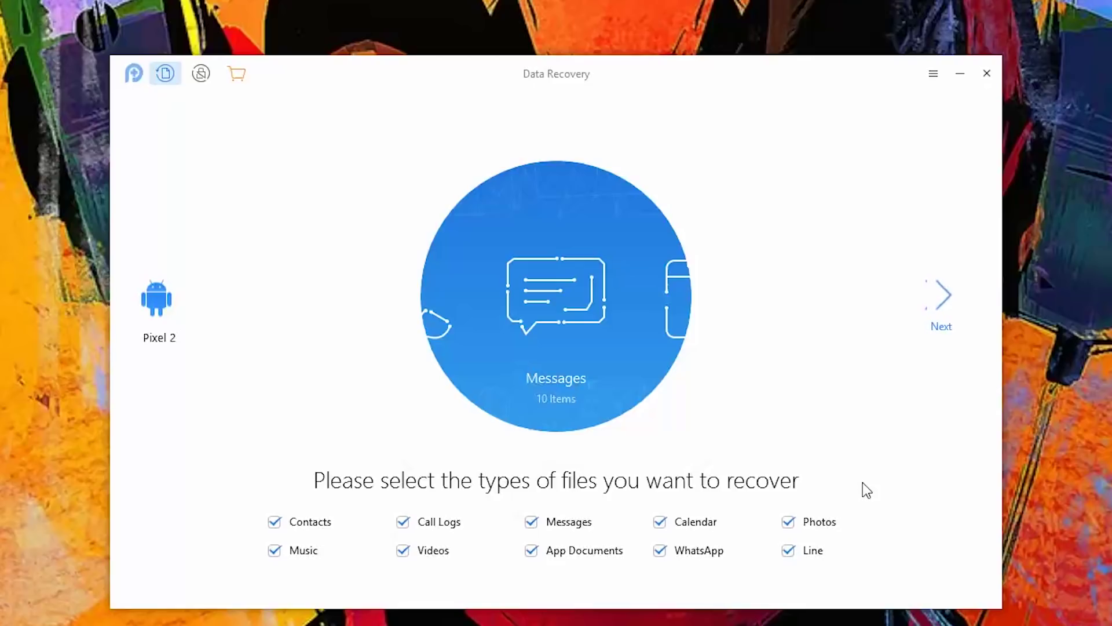
Clear Contacts, Music, Call Logs, Videos, Messages, WhatsApp, Line and the rest, keeping Photos, then continue
{"action": "left_click", "coordinate": [321, 527]}
{"action": "left_click", "coordinate": [318, 552]}
{"action": "left_click", "coordinate": [419, 525]}
{"action": "left_click", "coordinate": [442, 550]}
{"action": "left_click", "coordinate": [582, 551]}
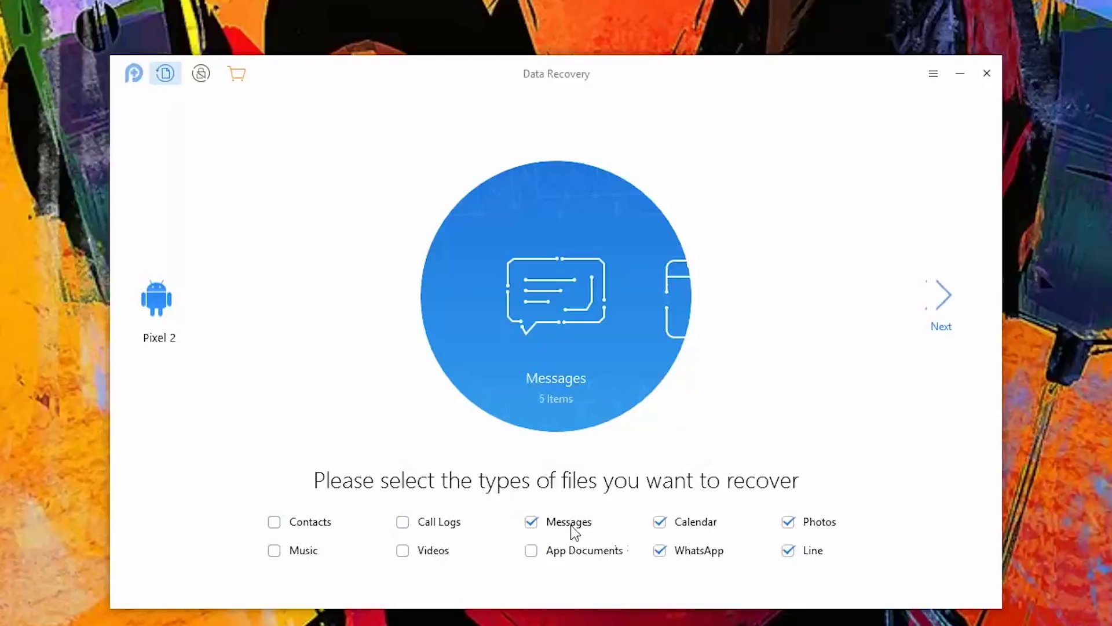
{"action": "left_click", "coordinate": [573, 525]}
{"action": "left_click", "coordinate": [691, 525]}
{"action": "left_click", "coordinate": [691, 552]}
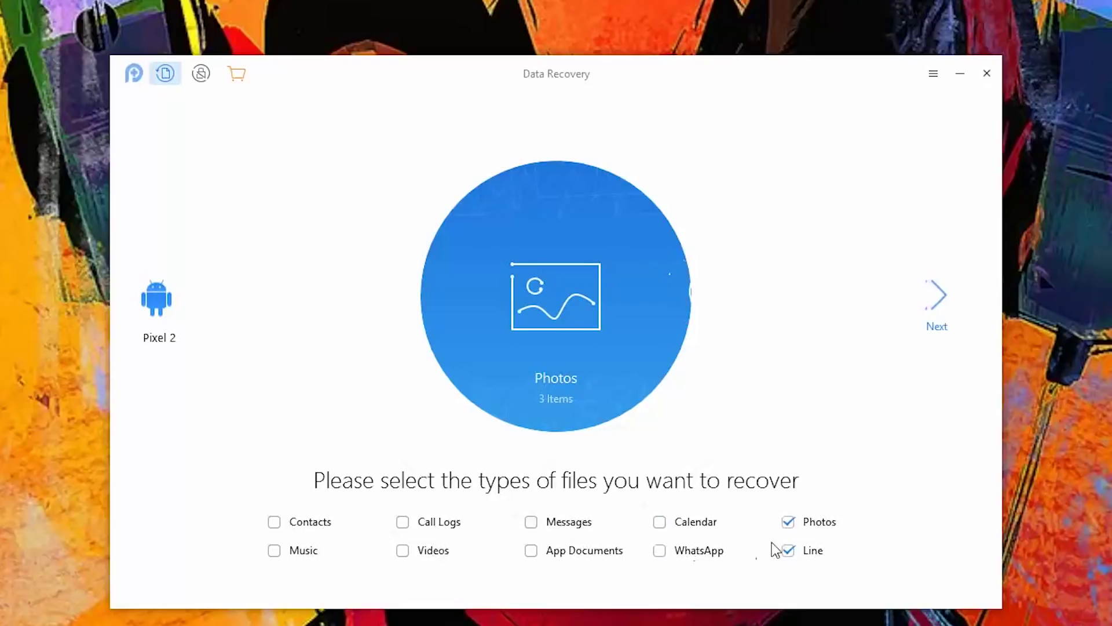
{"action": "left_click", "coordinate": [812, 525]}
{"action": "left_click", "coordinate": [790, 555]}
{"action": "left_click", "coordinate": [810, 525]}
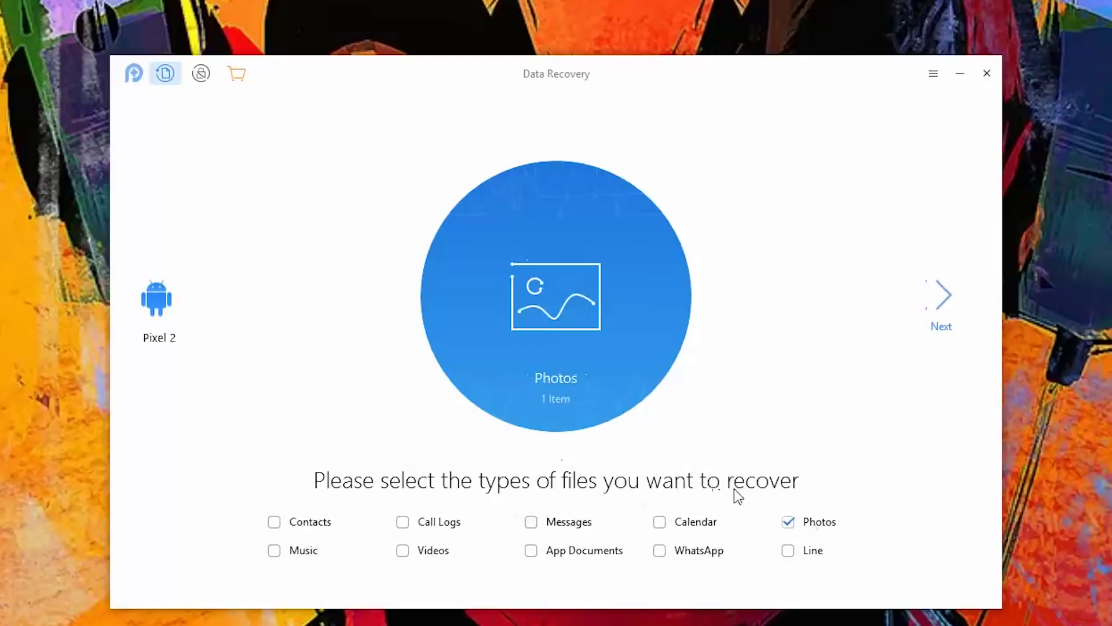
{"action": "left_click", "coordinate": [942, 297]}
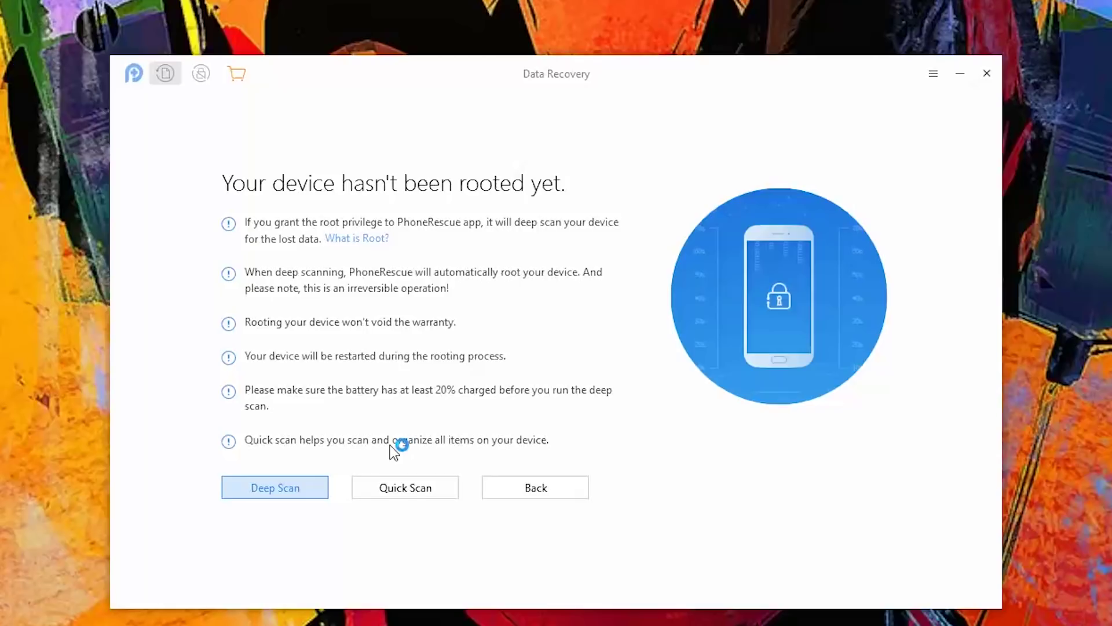
Choose Quick Scan for the unrooted Pixel 2
{"action": "left_click", "coordinate": [408, 485]}
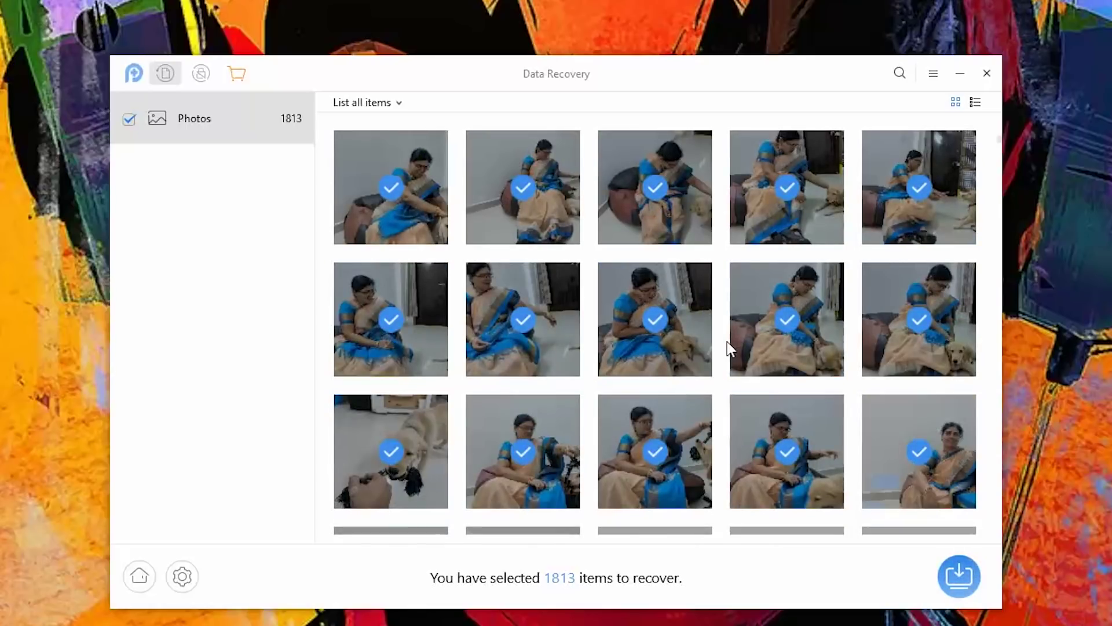
{"action": "scroll", "coordinate": [727, 342], "scroll_direction": "down", "scroll_amount": 3}
{"action": "scroll", "coordinate": [728, 342], "scroll_direction": "down", "scroll_amount": 3}
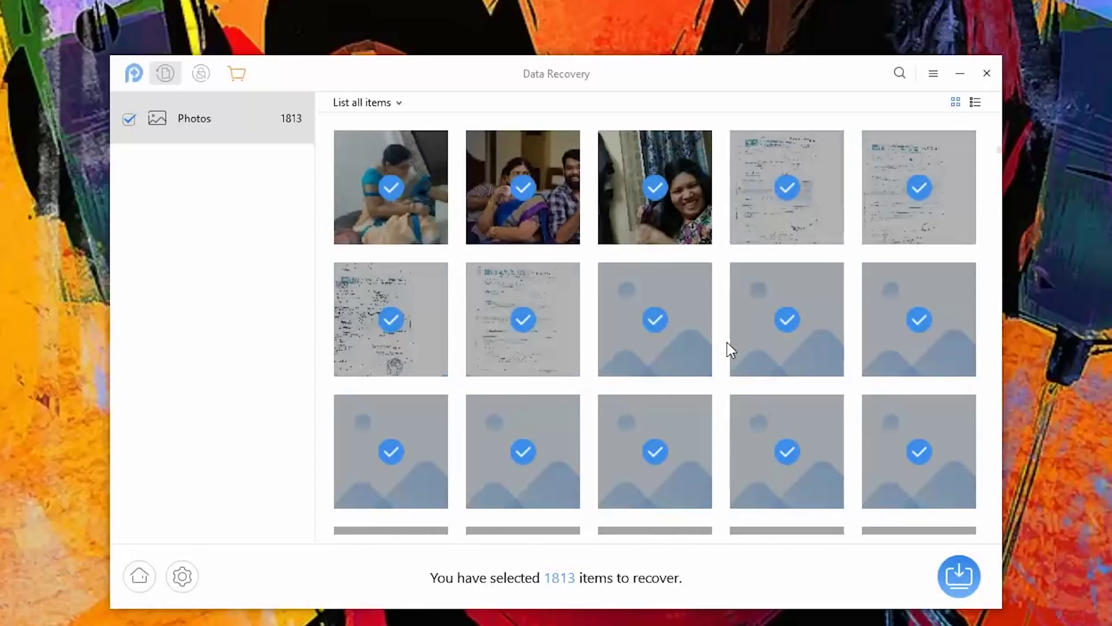
{"action": "scroll", "coordinate": [728, 343], "scroll_direction": "down", "scroll_amount": 3}
{"action": "scroll", "coordinate": [728, 343], "scroll_direction": "down", "scroll_amount": 3}
{"action": "scroll", "coordinate": [727, 343], "scroll_direction": "down", "scroll_amount": 3}
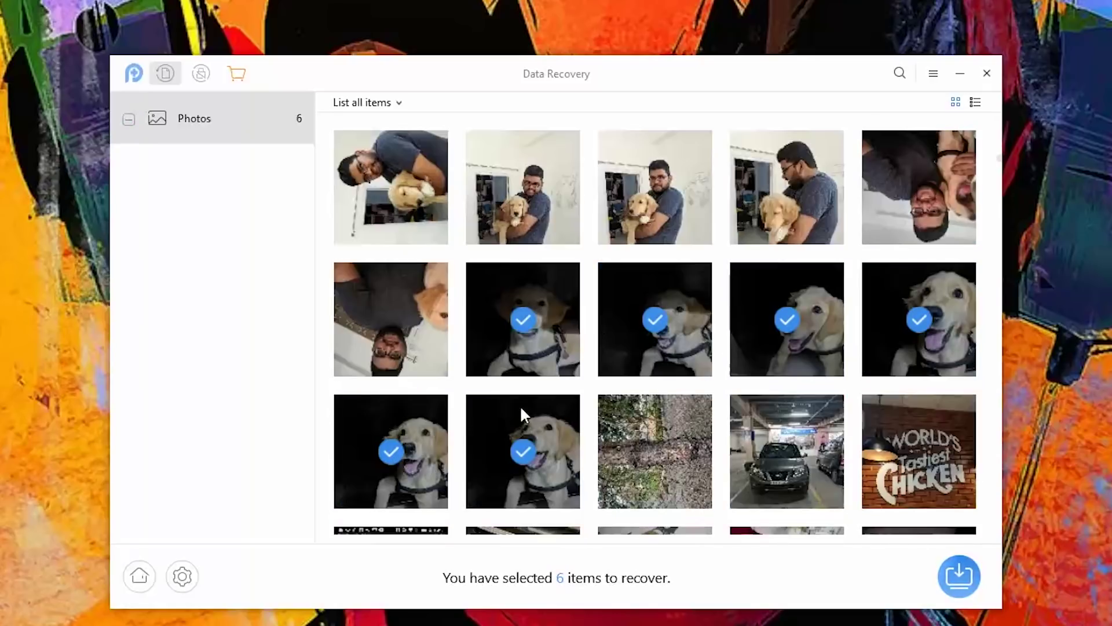
{"action": "scroll", "coordinate": [769, 317], "scroll_direction": "down", "scroll_amount": 1}
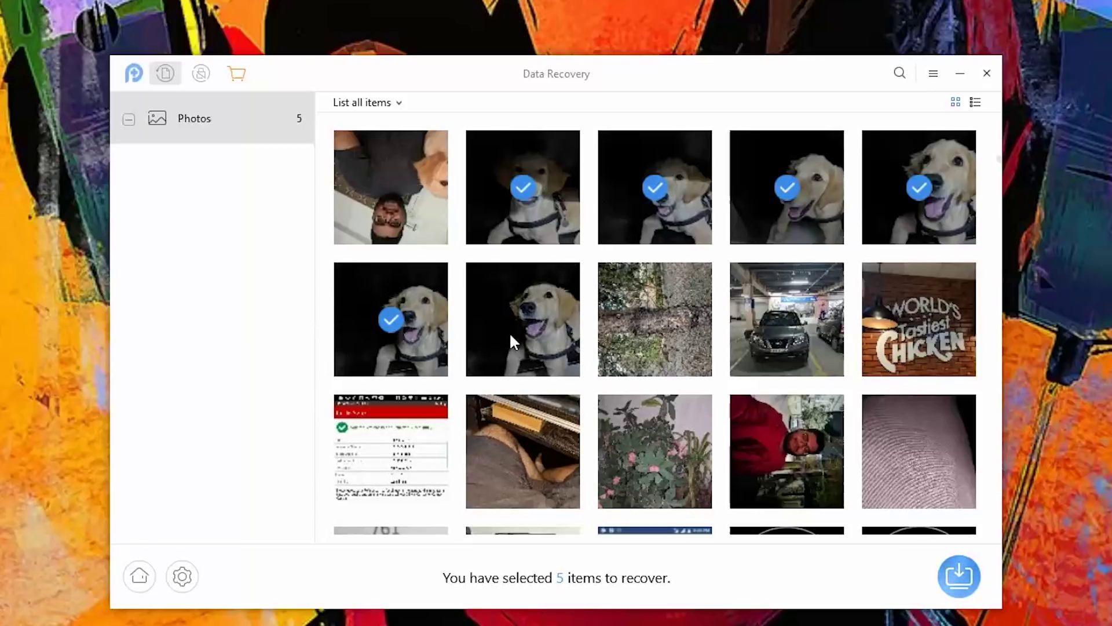
Exclude the foliage photo, leave output settings unchanged, and recover the six dog photos
{"action": "left_click", "coordinate": [622, 327]}
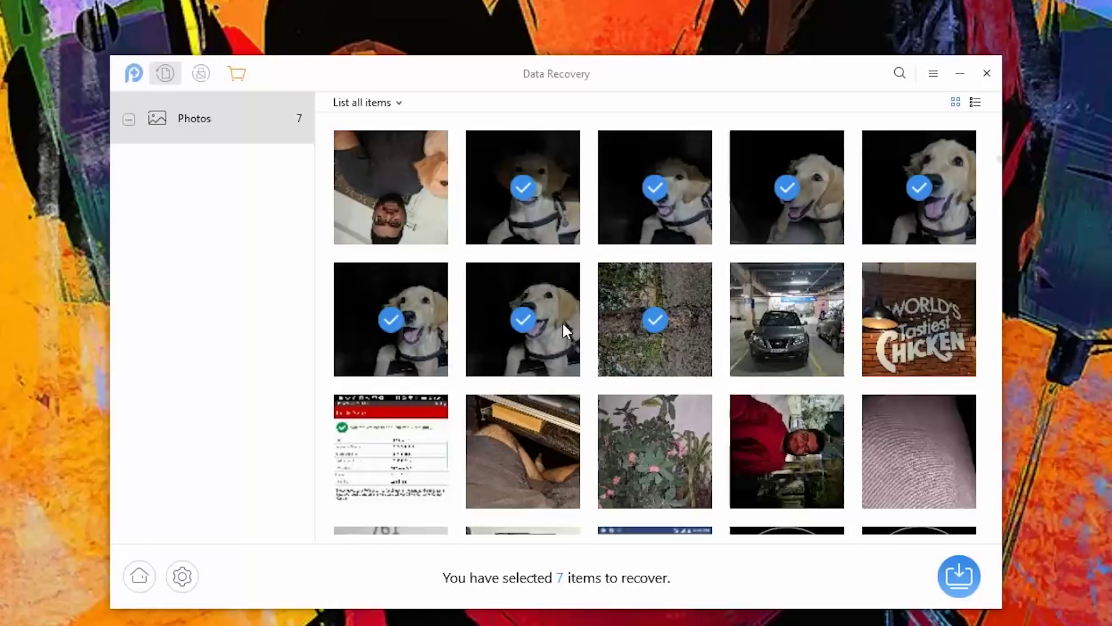
{"action": "left_click", "coordinate": [635, 321]}
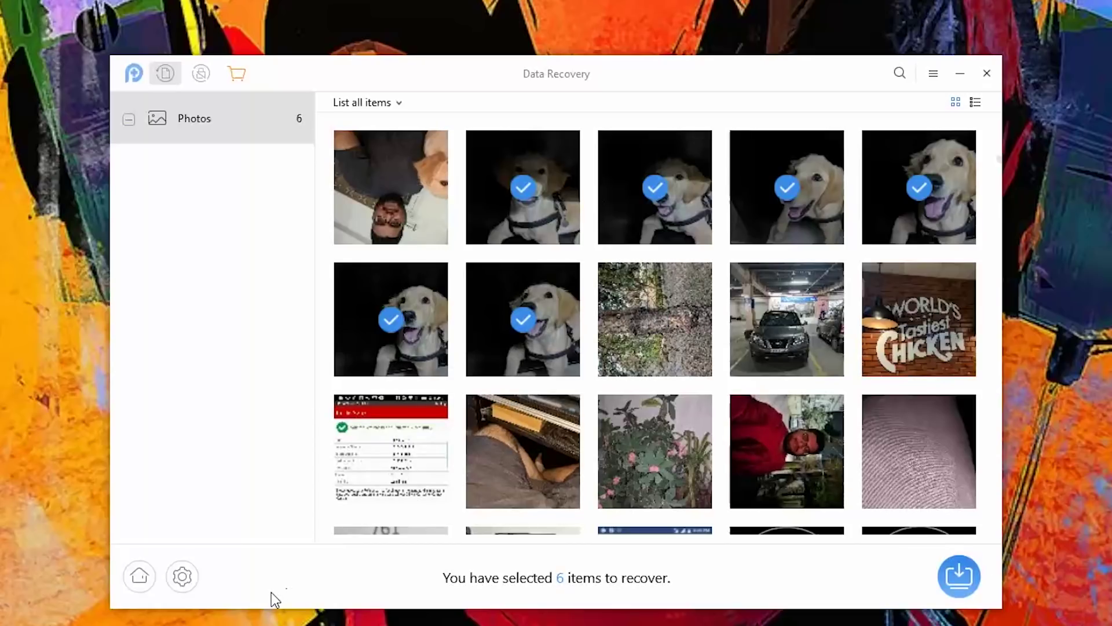
{"action": "left_click", "coordinate": [182, 576]}
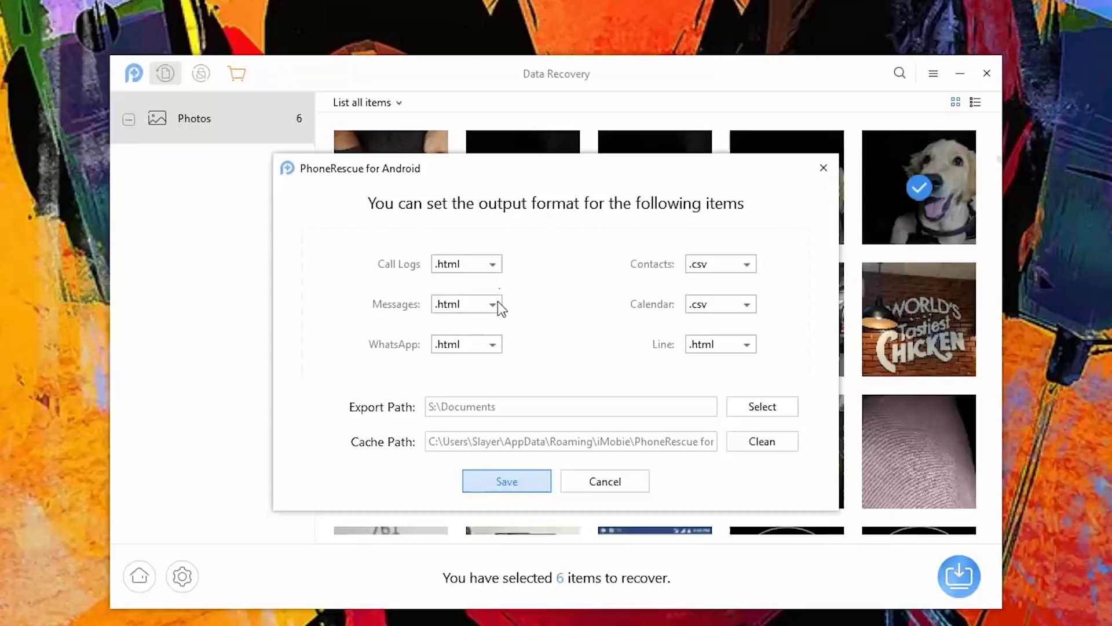
{"action": "left_click", "coordinate": [610, 481]}
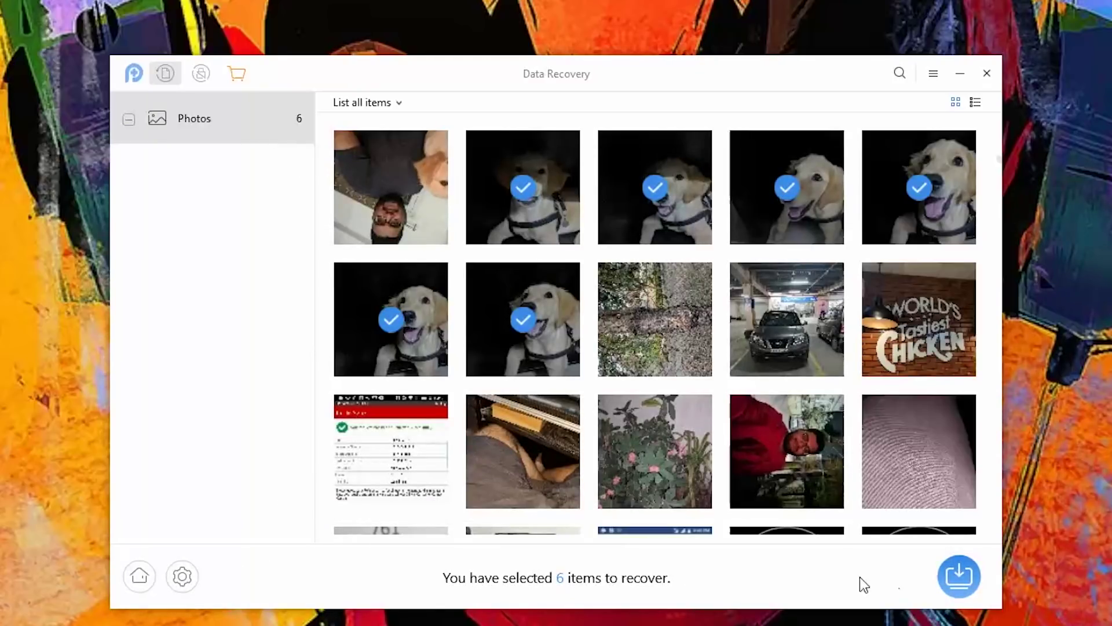
{"action": "left_click", "coordinate": [967, 574]}
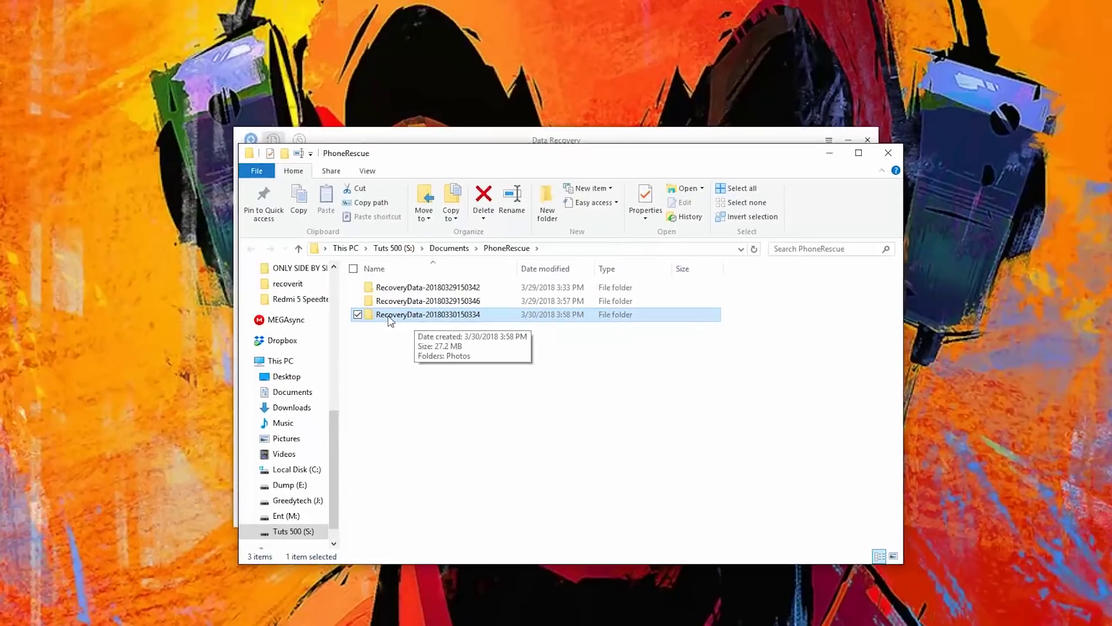
Open RecoveryData, then Photos, and step through the recovered dog photos in Picasa
{"action": "double_click", "coordinate": [408, 320]}
{"action": "double_click", "coordinate": [402, 295]}
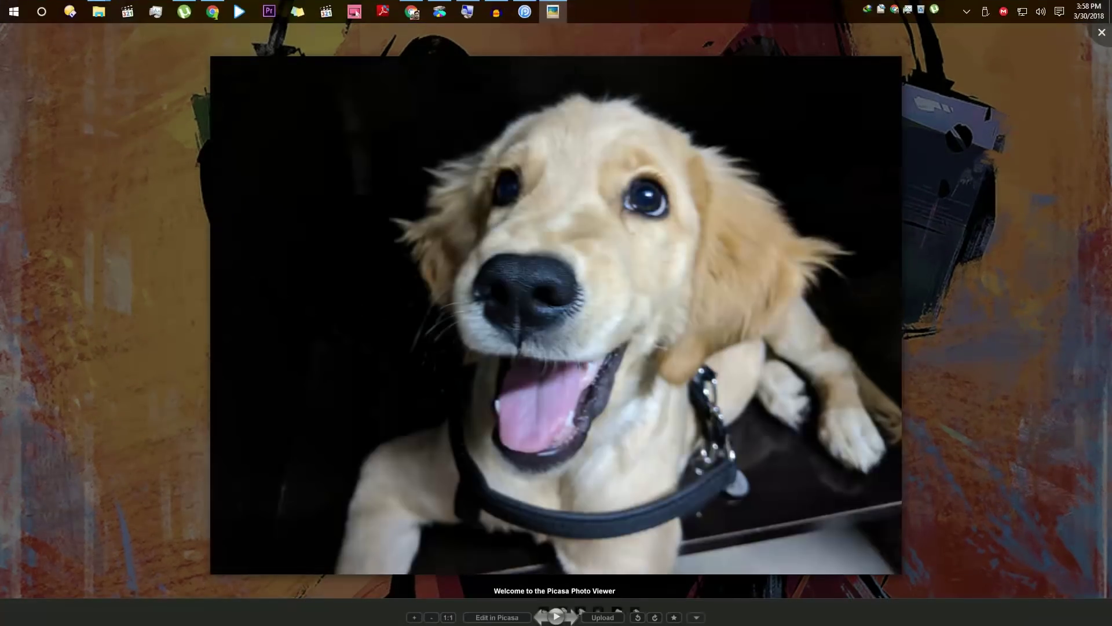
{"action": "key", "text": "Right"}
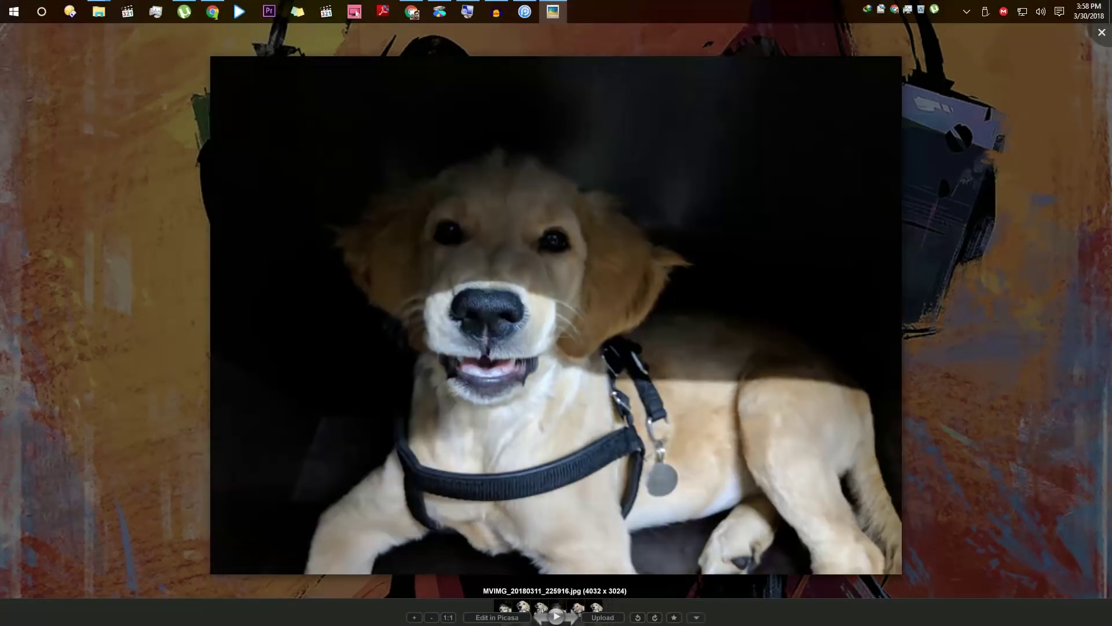
{"action": "key", "text": "Right"}
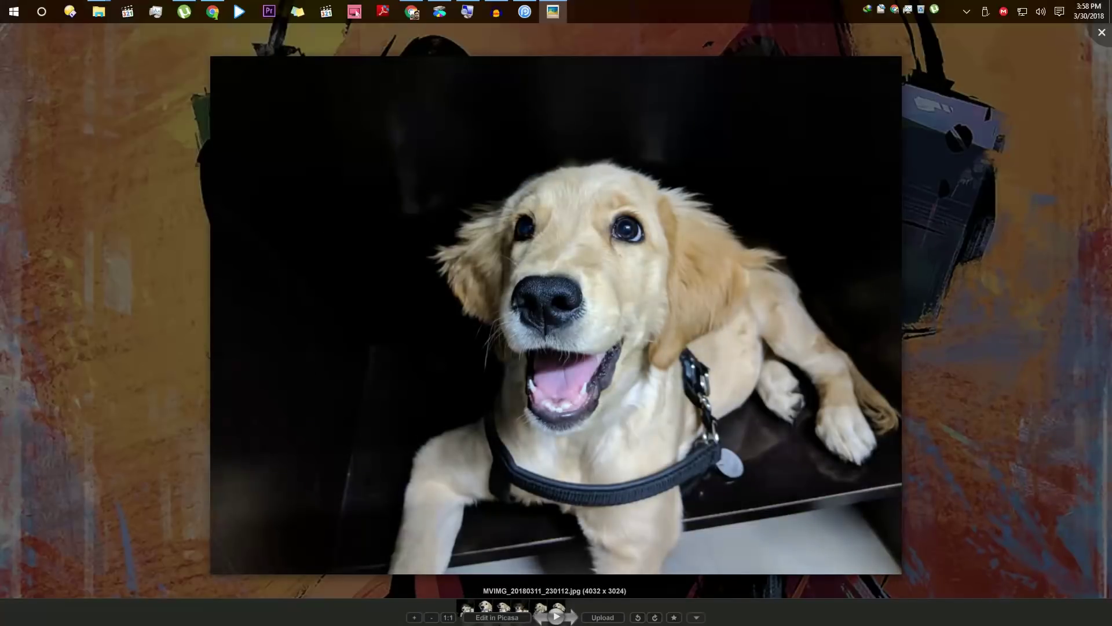